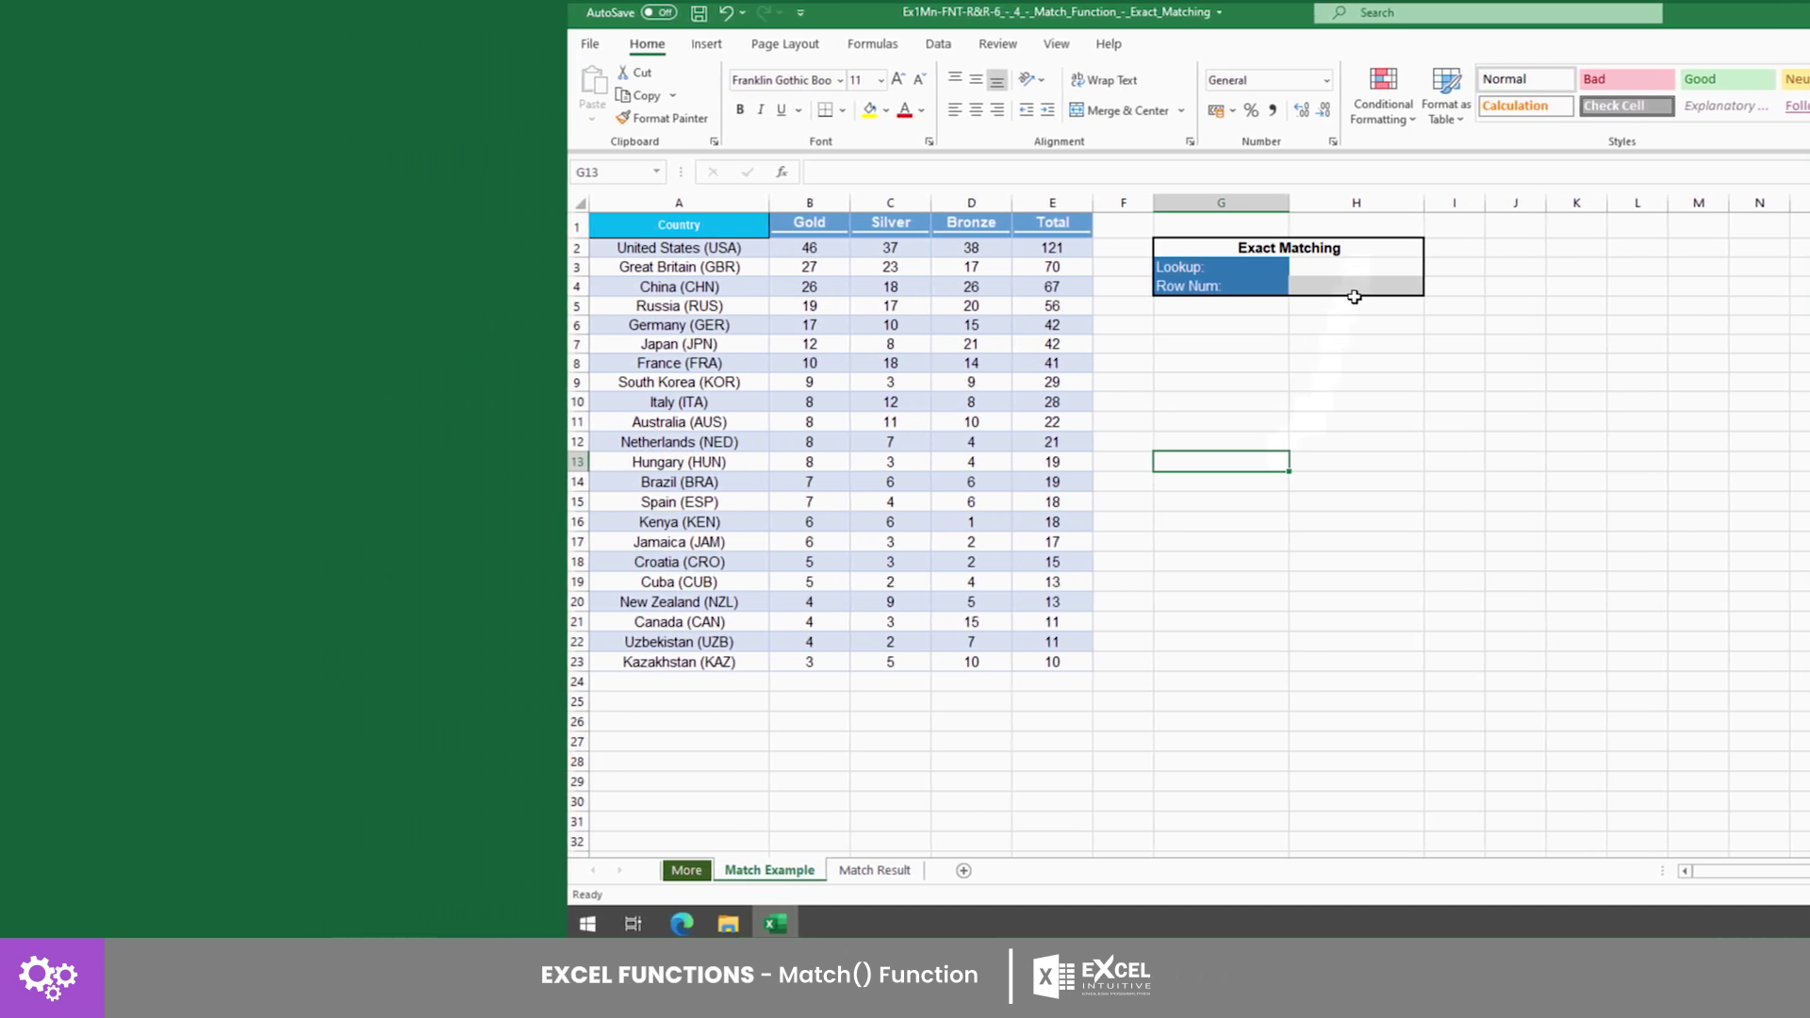
- Select cell H3 to hold the Croatia (CRO) lookup value
{"action": "left_click", "coordinate": [1069, 268]}
{"action": "type", "text": "Croat"}
{"action": "type", "text": "ia (C"}
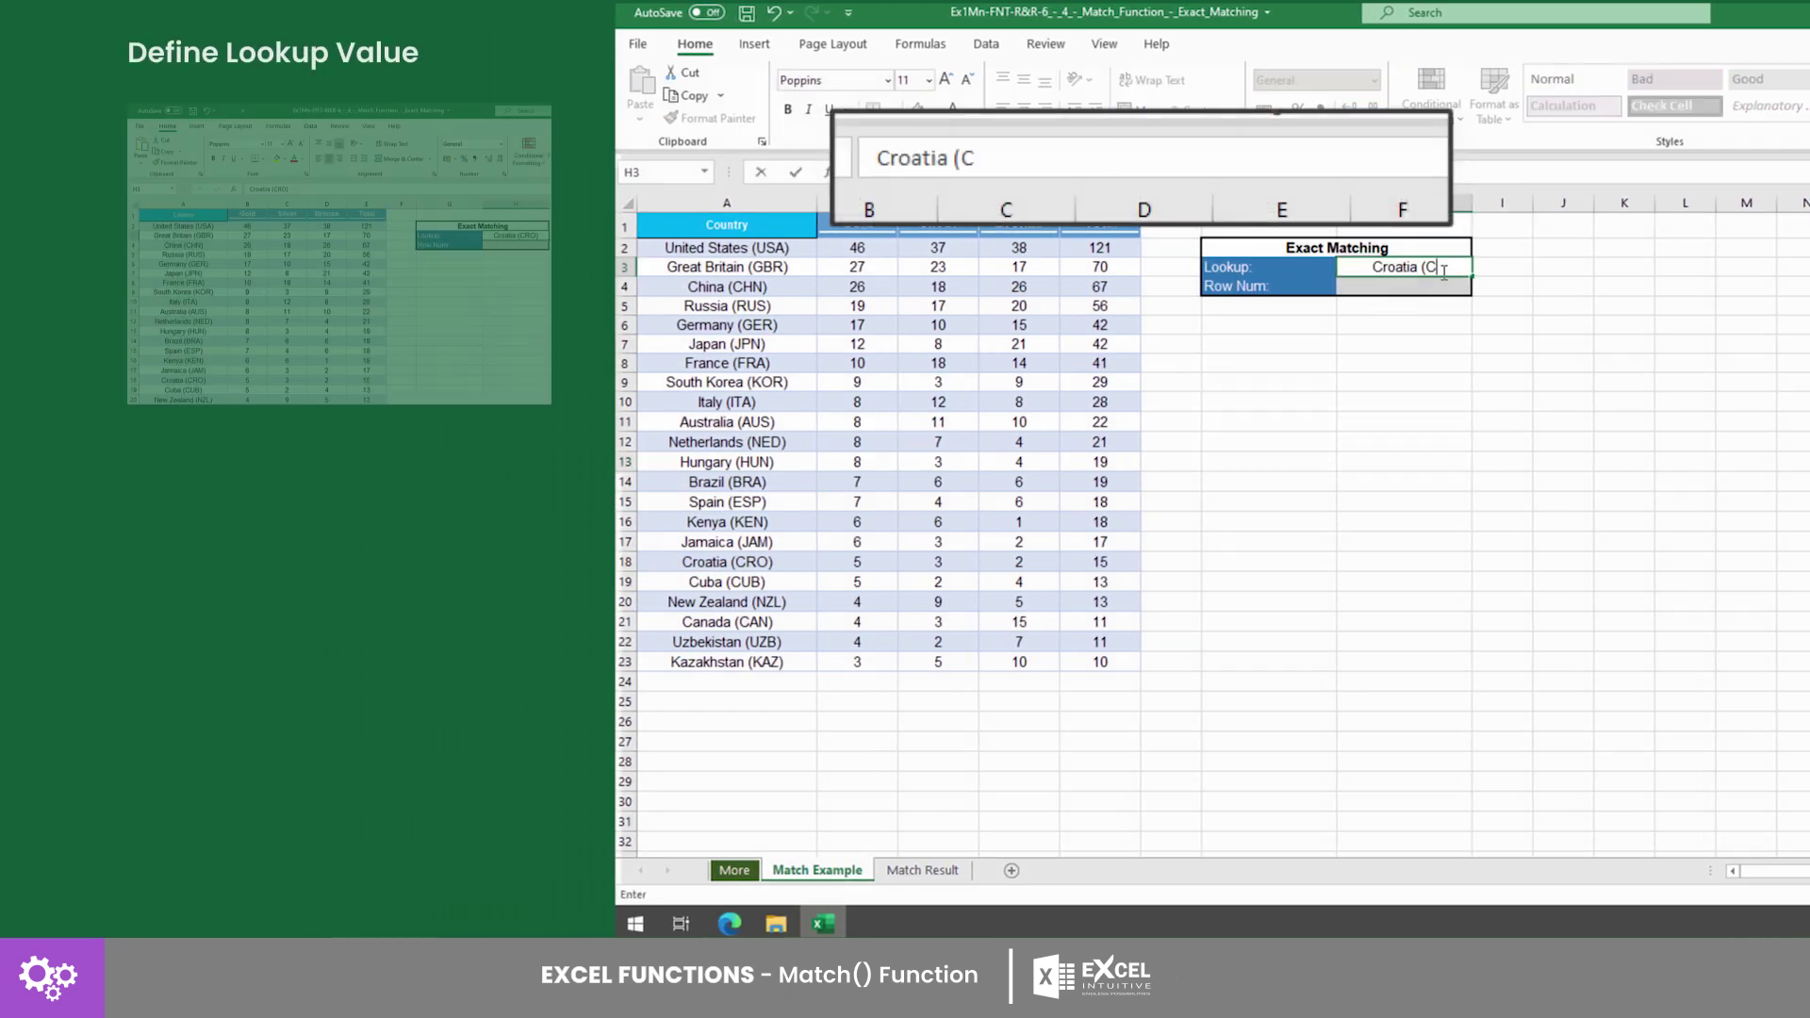
{"action": "type", "text": "RO)"}
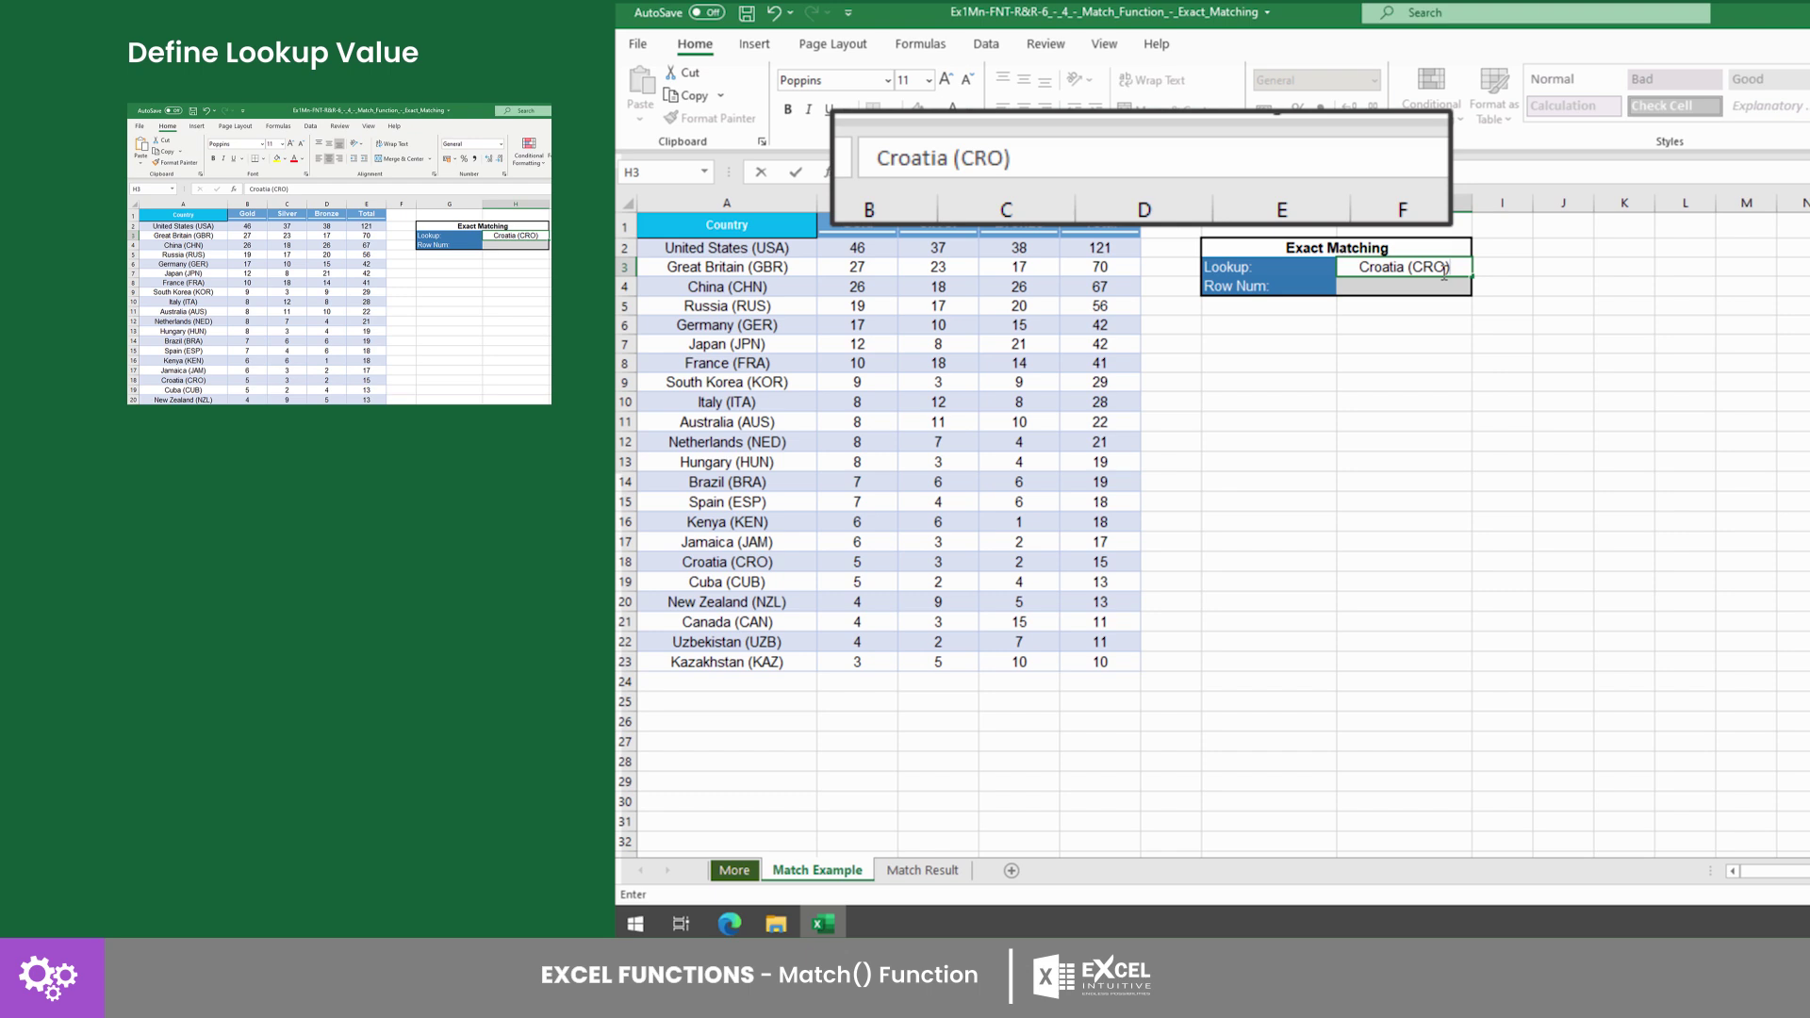
- Enter =MATCH(H3,A1:A23,0) in H4 and confirm row 18 is Croatia
{"action": "key", "text": "Return"}
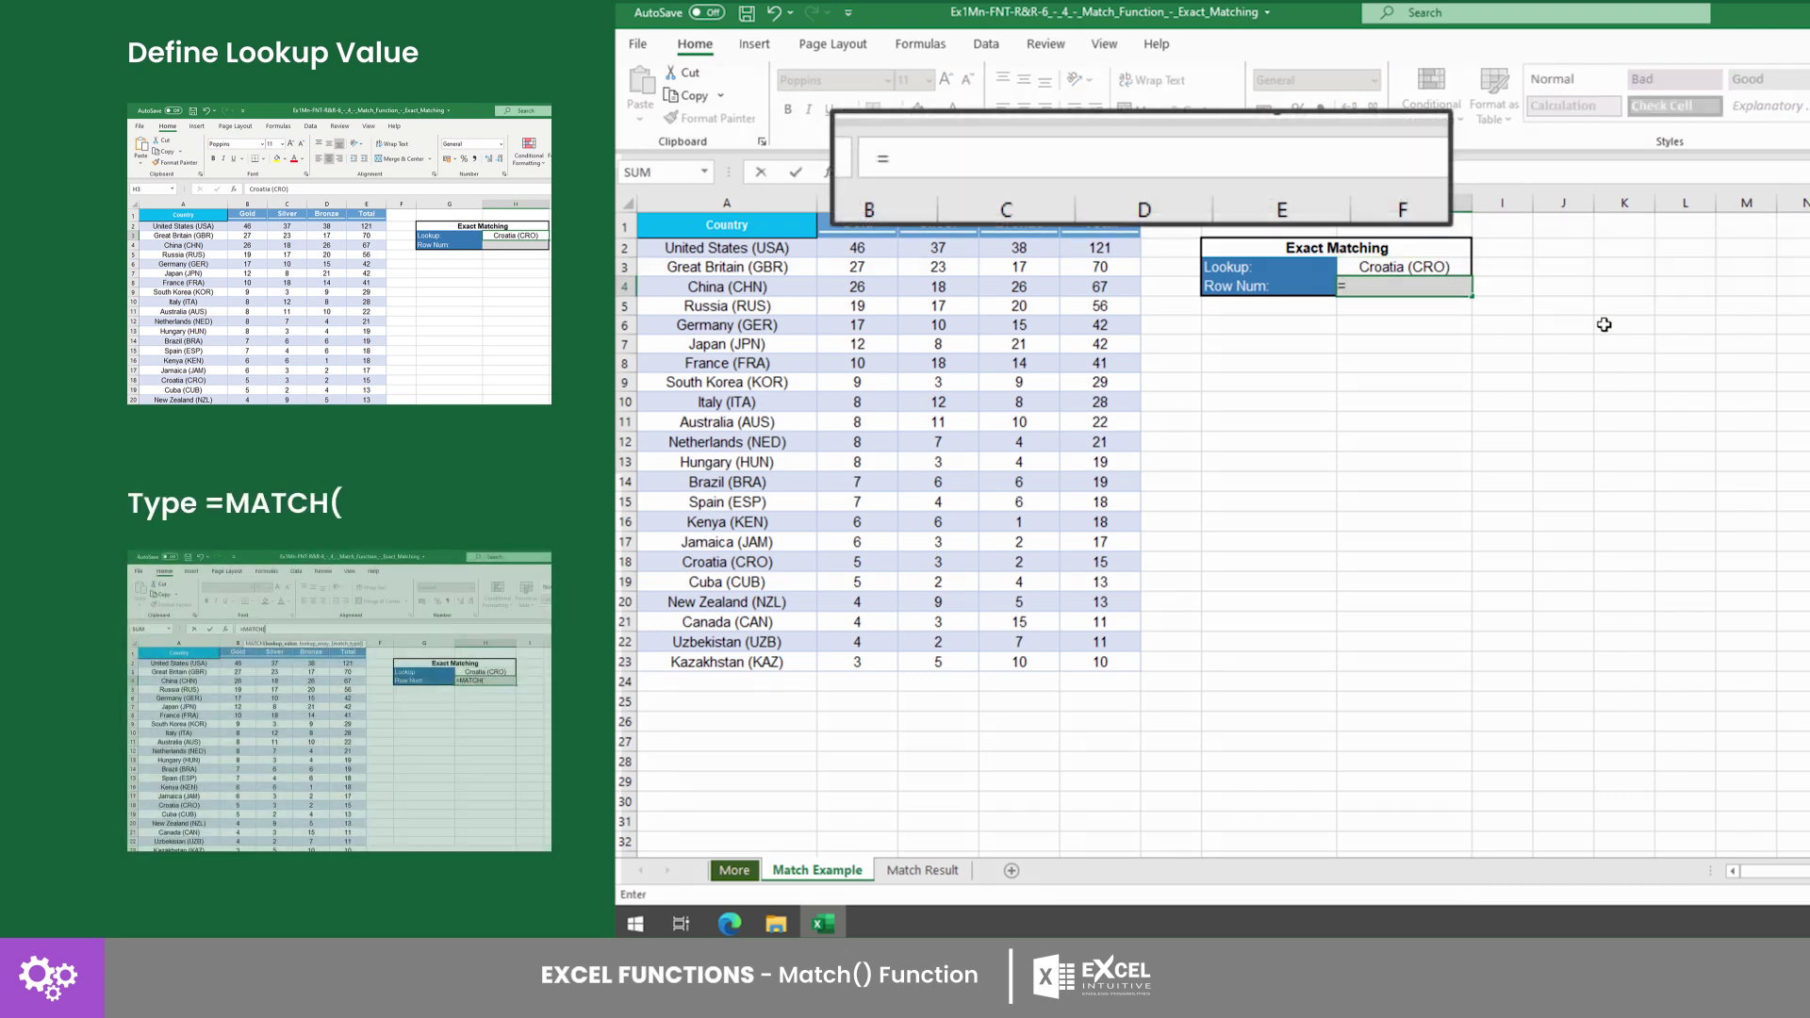
{"action": "type", "text": "=MATCH("}
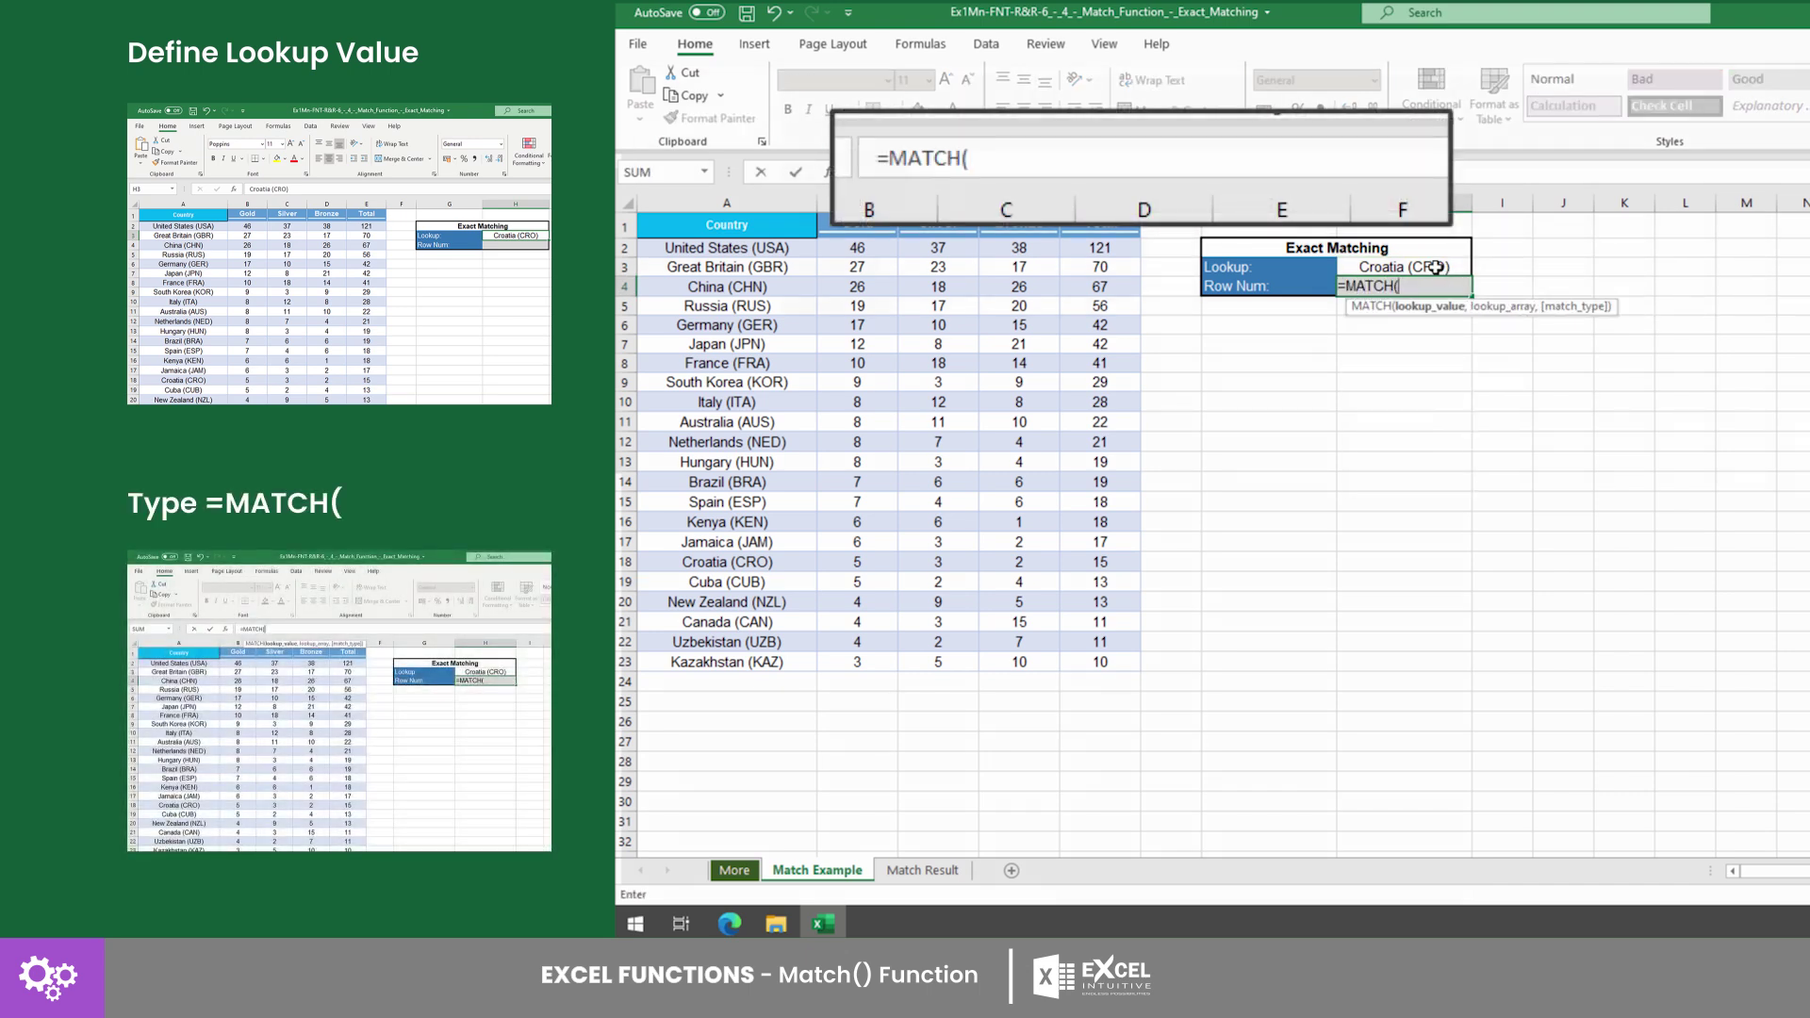
{"action": "left_click", "coordinate": [1436, 268]}
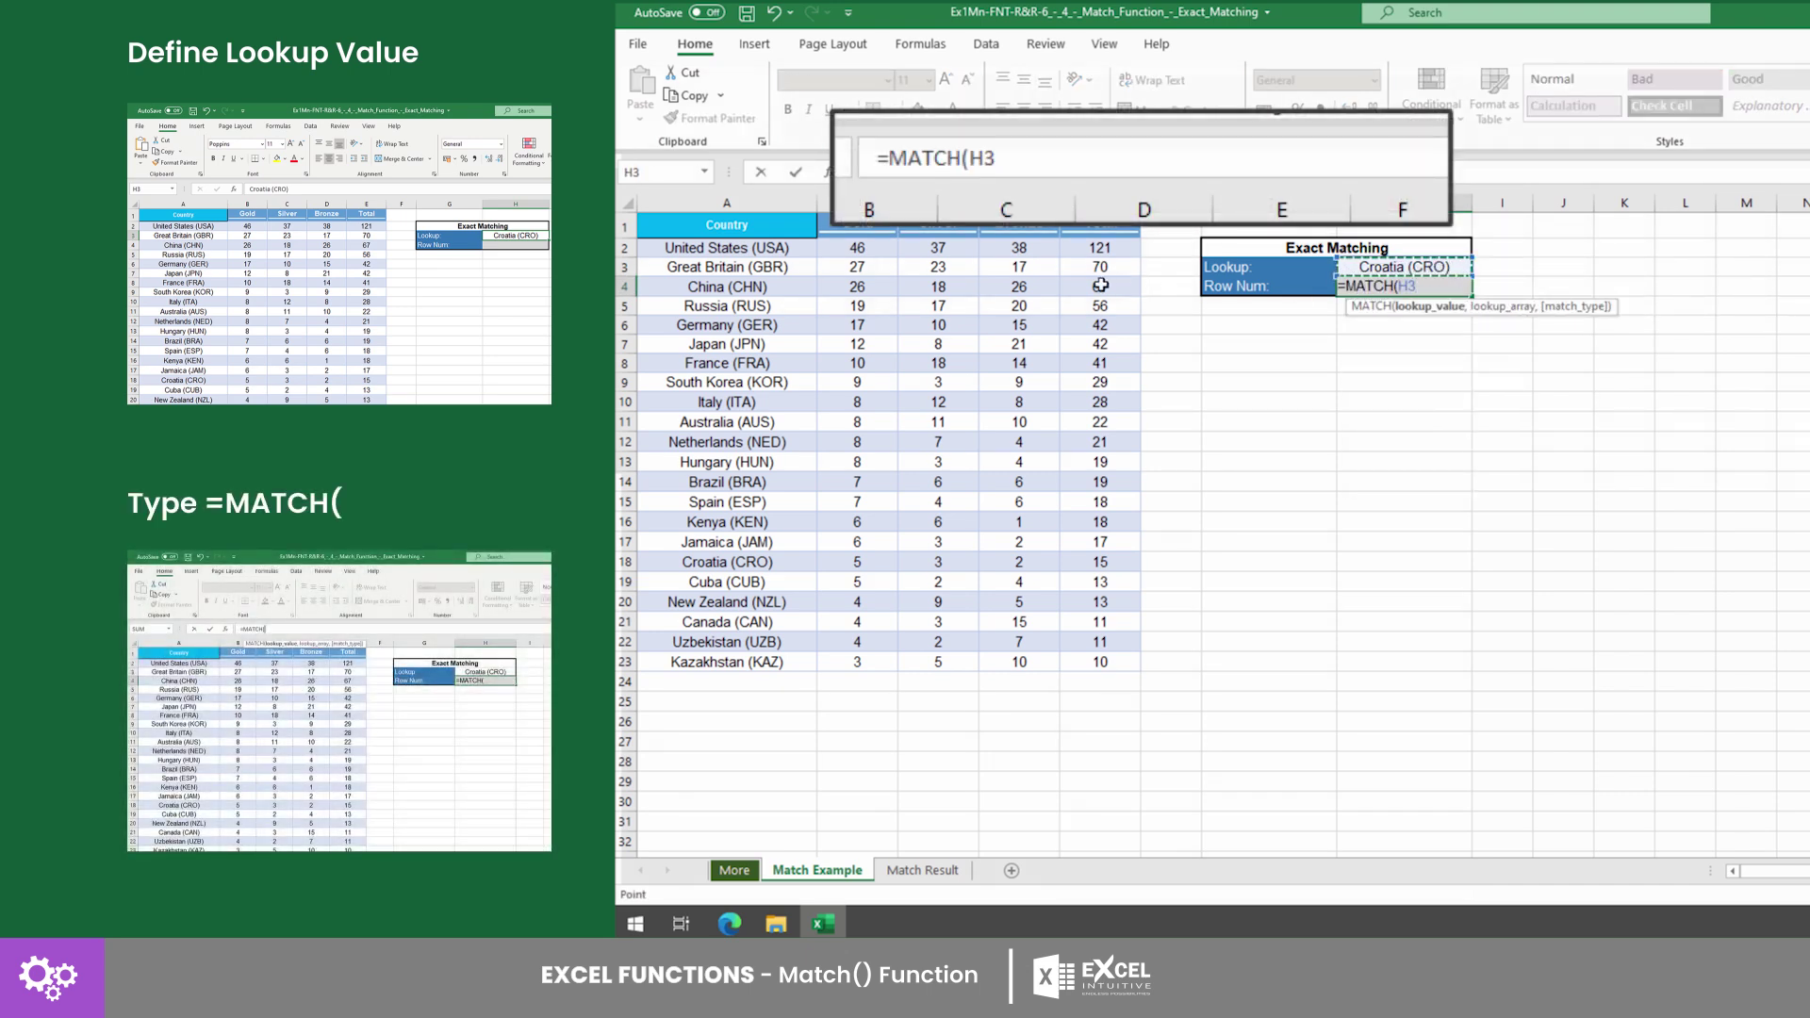
{"action": "type", "text": ","}
{"action": "left_click_drag", "start_coordinate": [791, 233], "coordinate": [783, 659]}
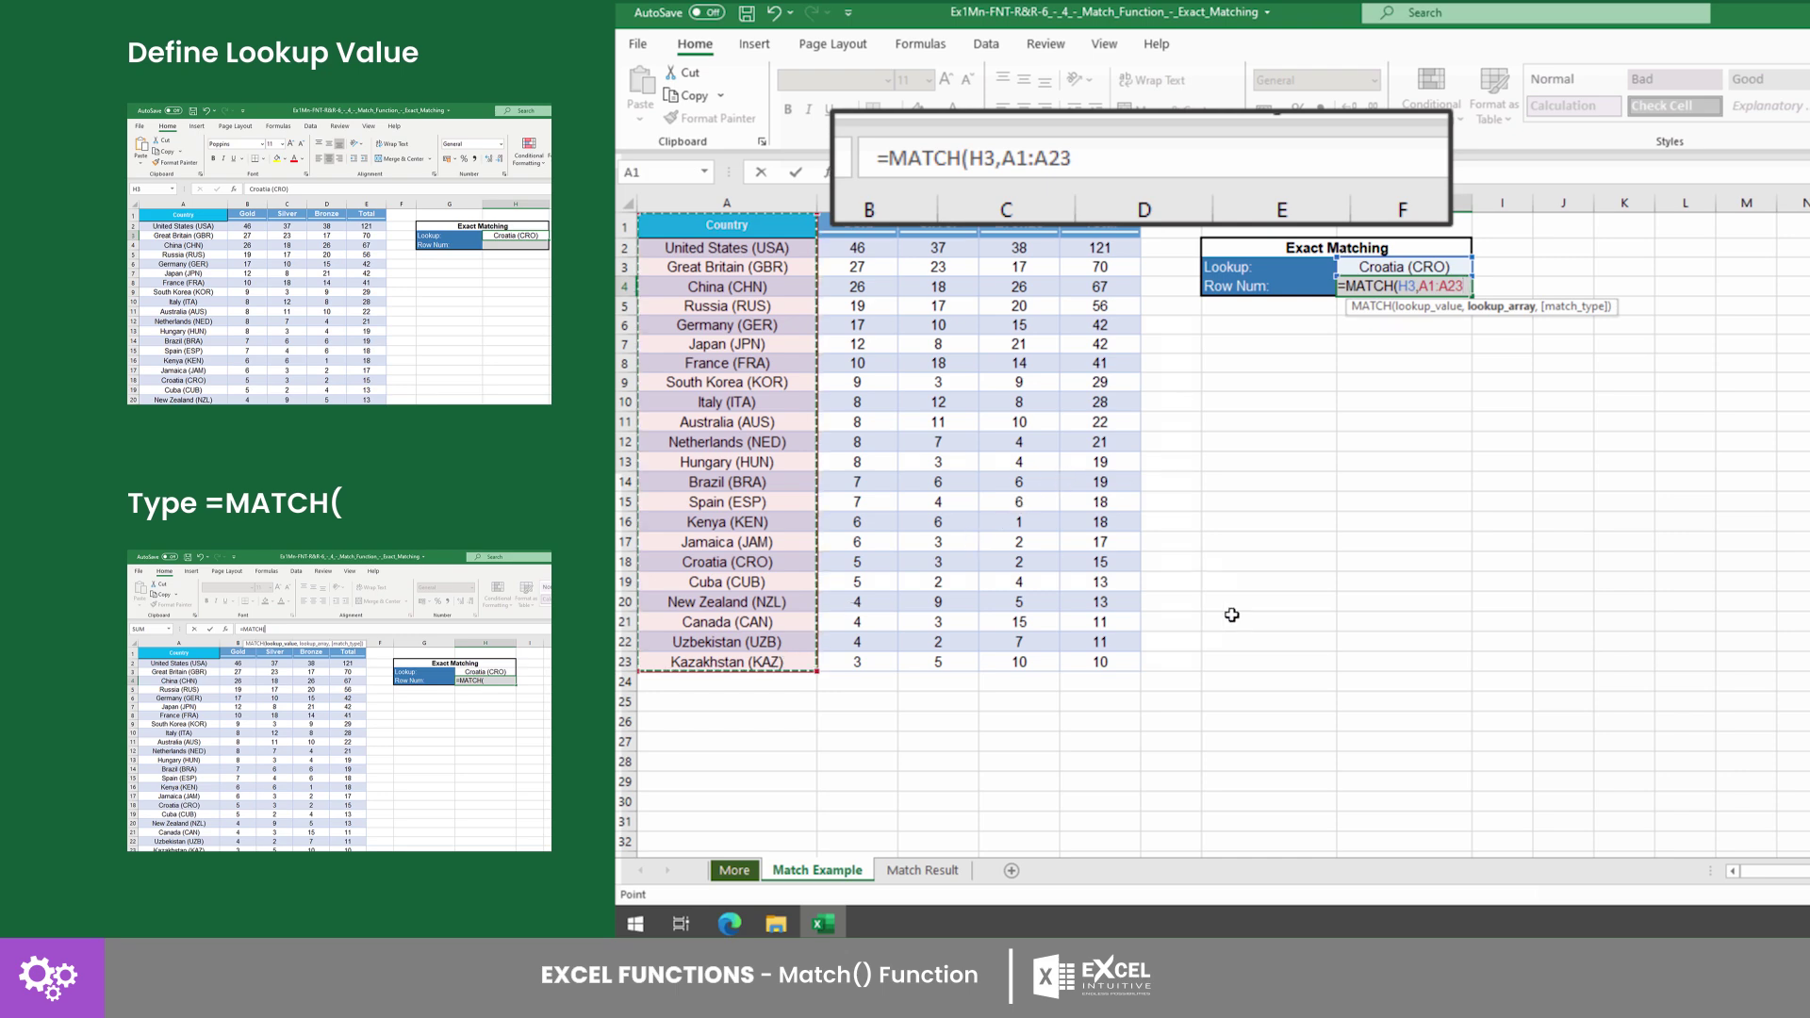
{"action": "type", "text": ","}
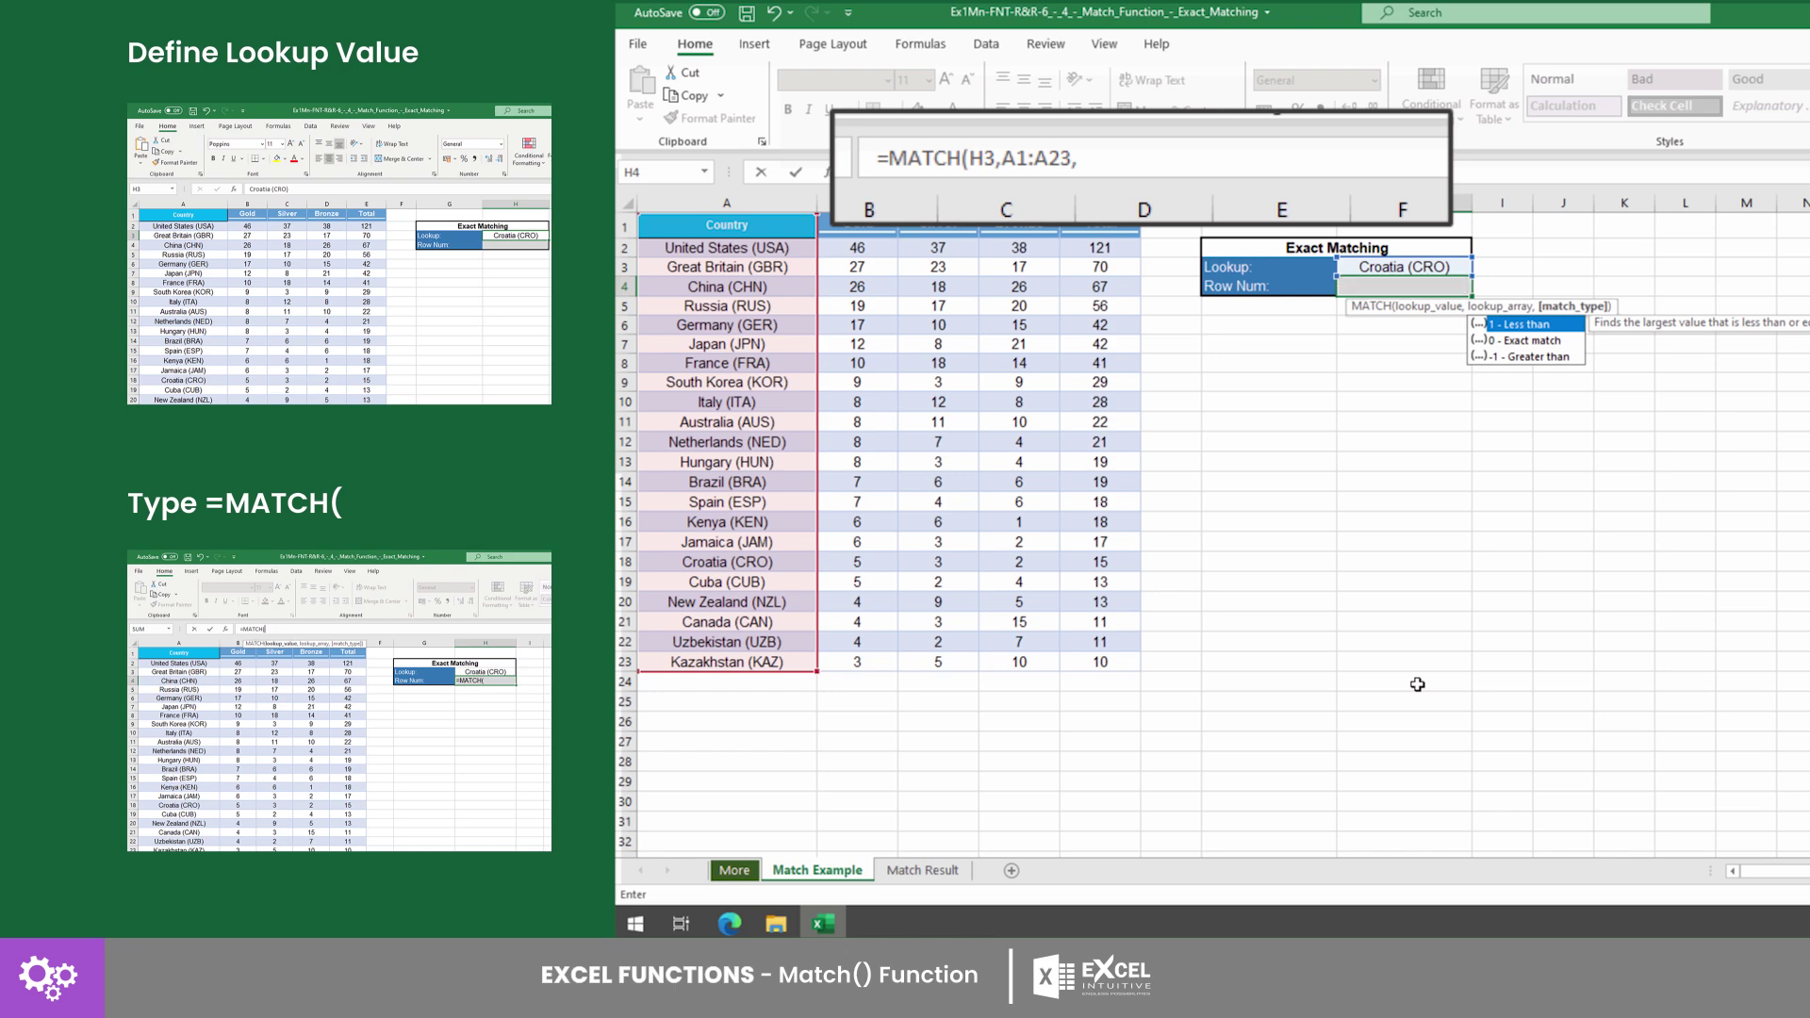
{"action": "type", "text": "0"}
{"action": "key", "text": "Return"}
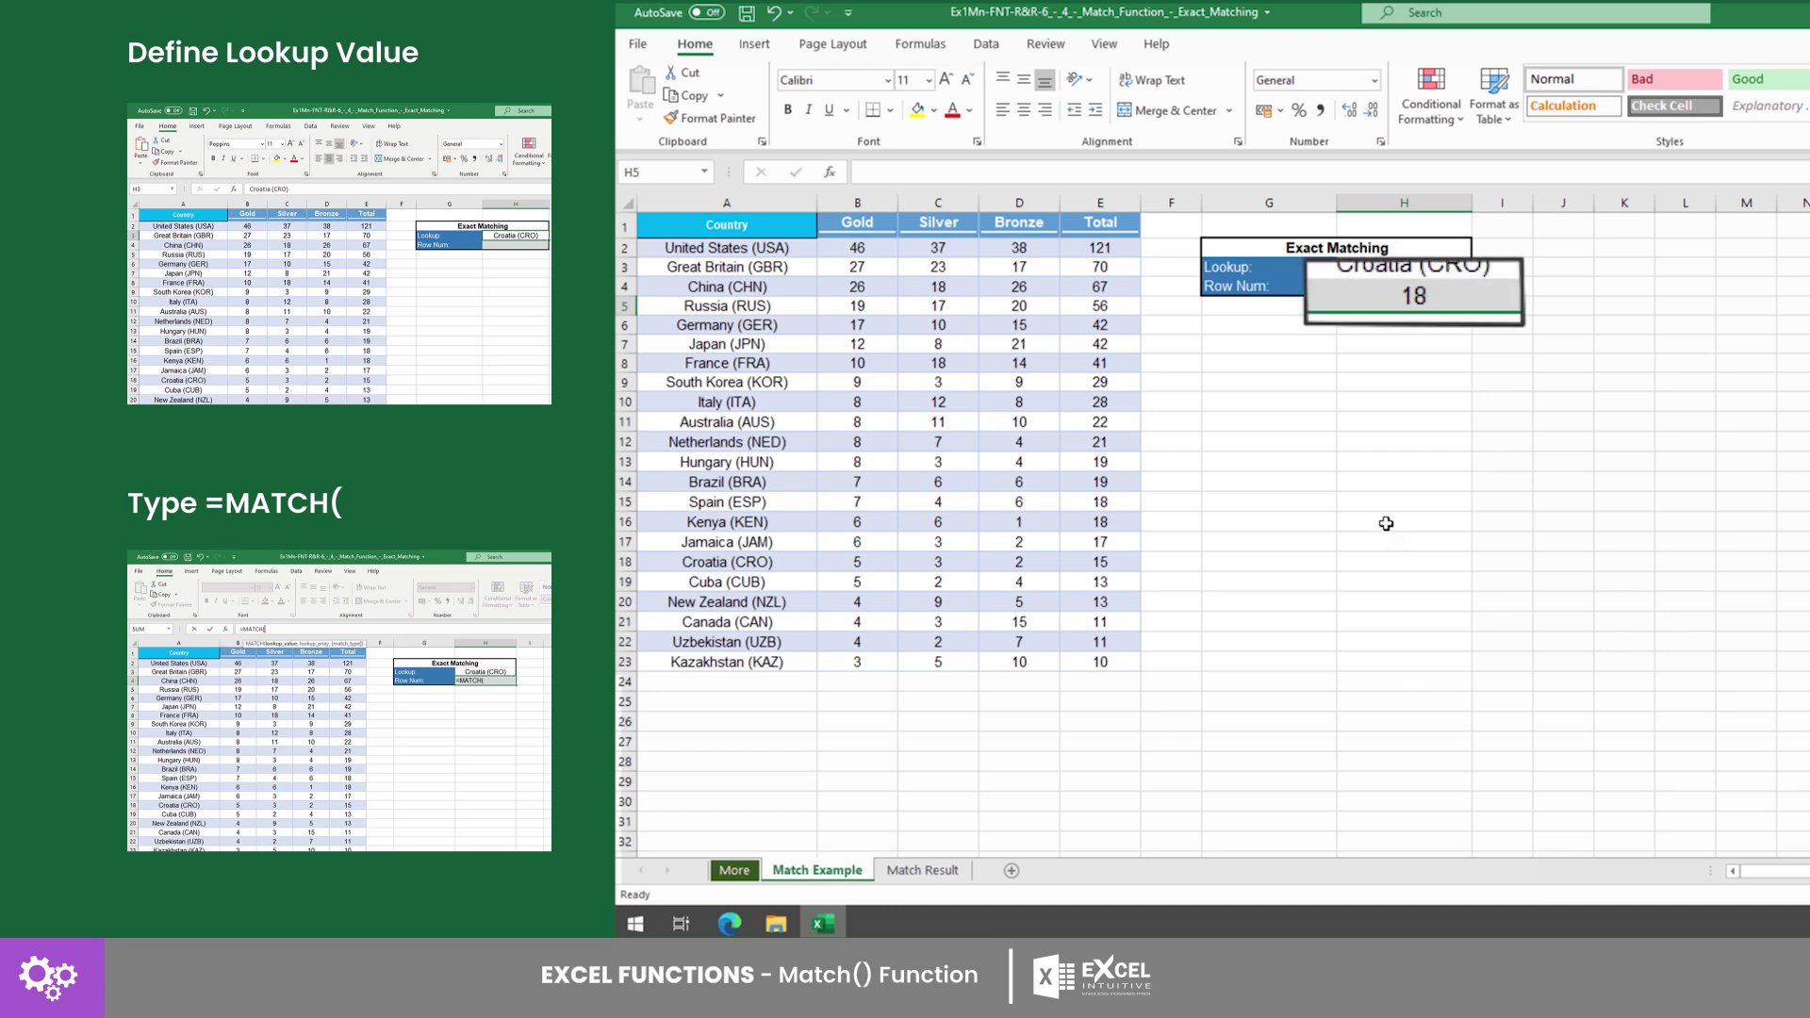
{"action": "left_click", "coordinate": [1398, 301]}
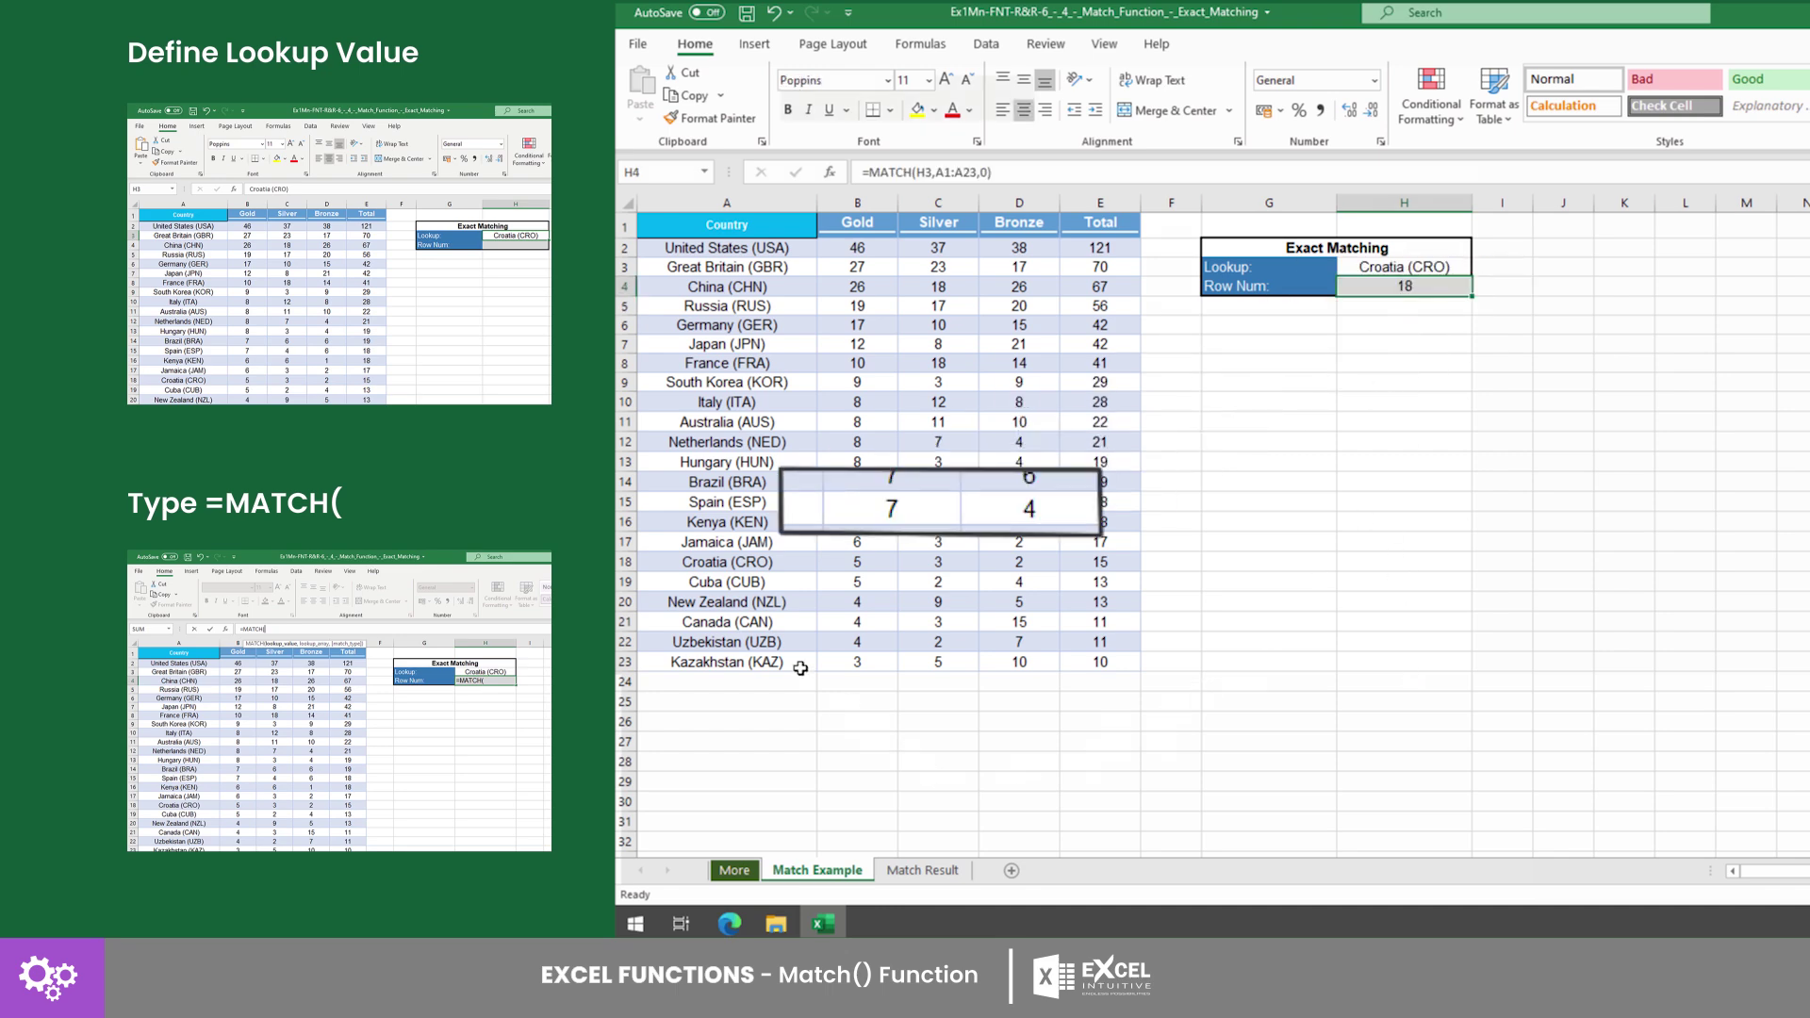
{"action": "left_click", "coordinate": [627, 564]}
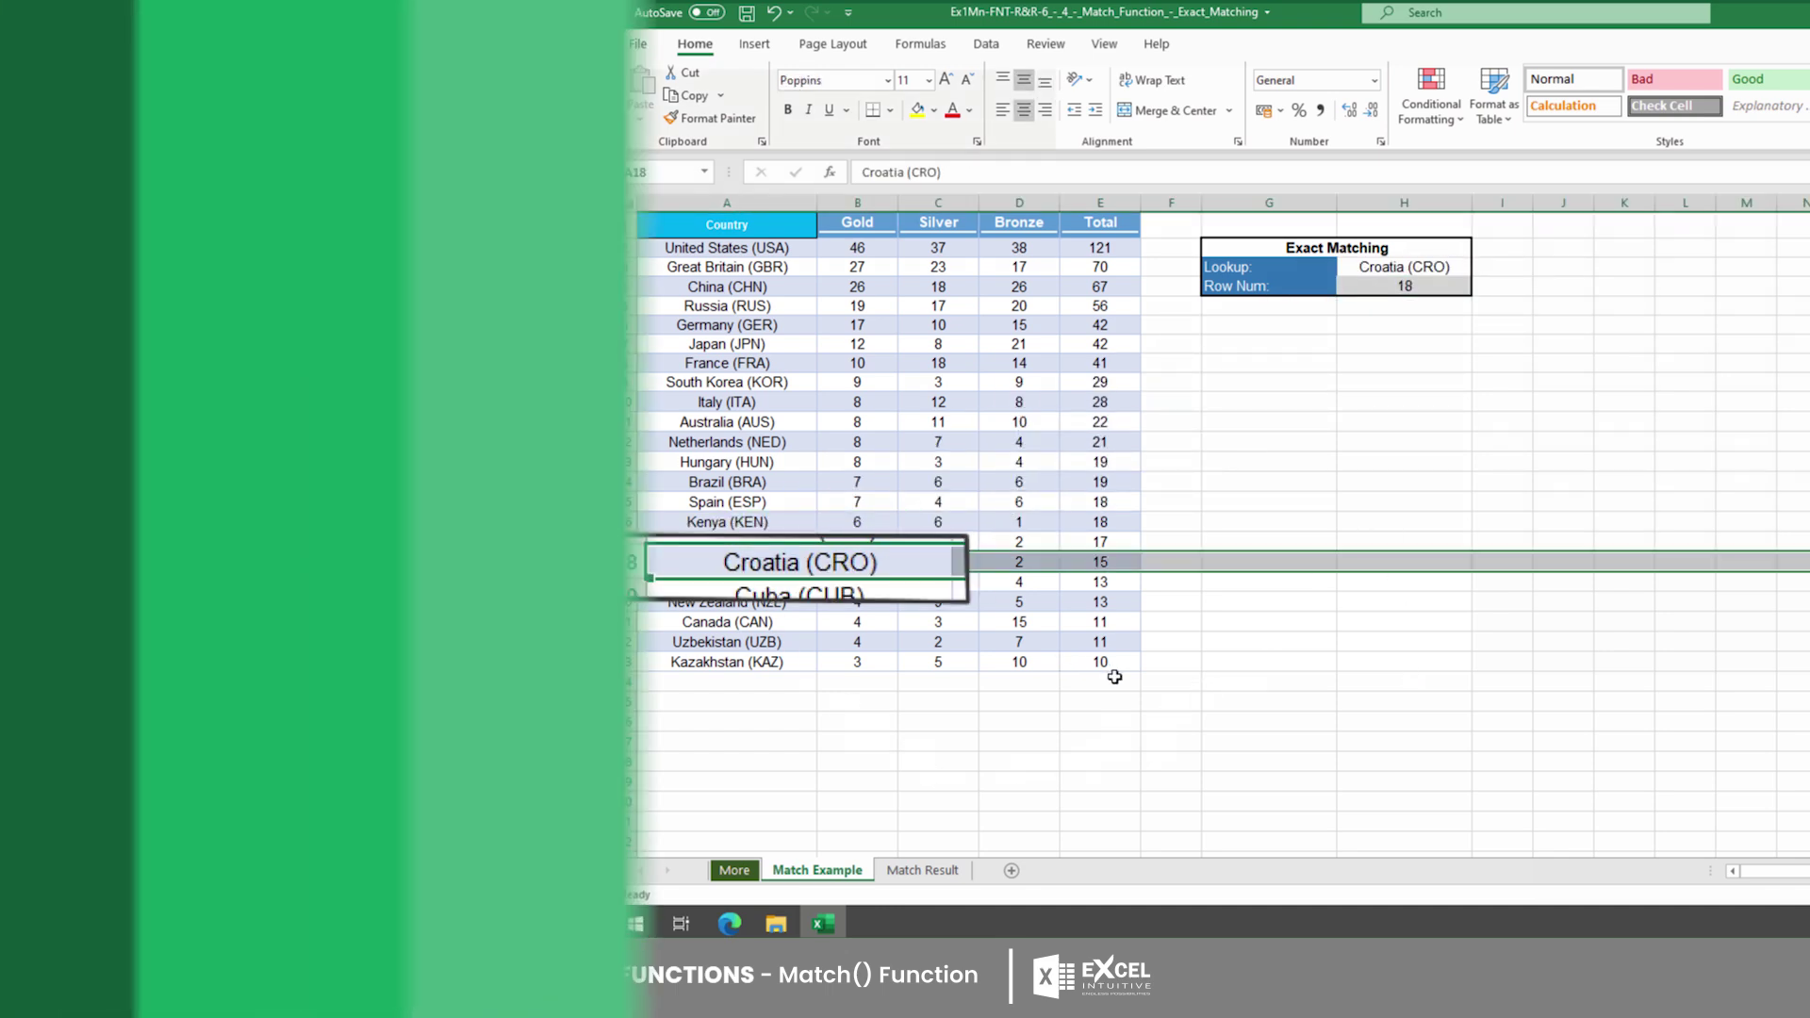